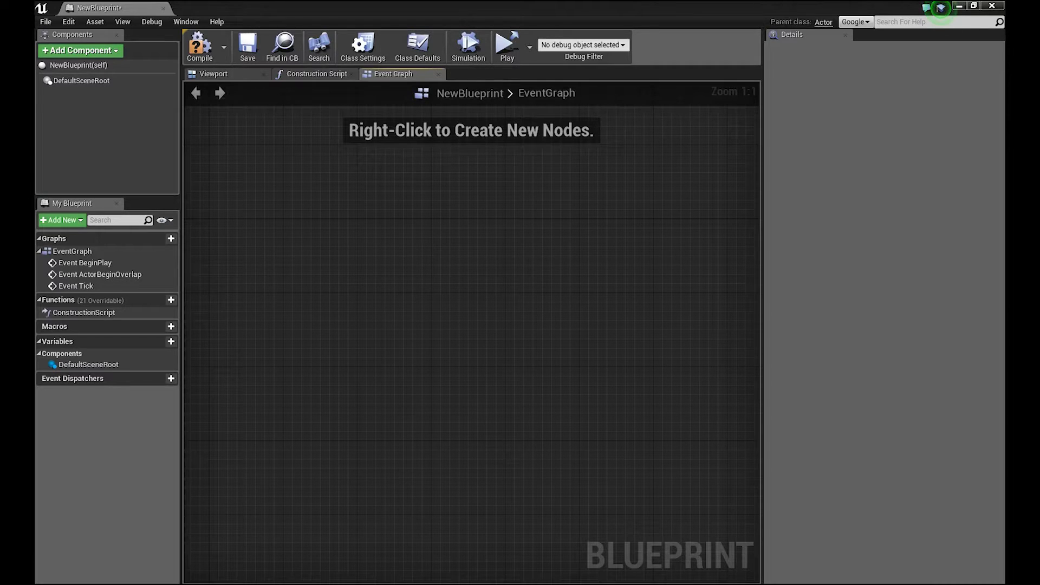
Step: Show NewBlueprint's class default properties using the Class Defaults toolbar button
left_click(418, 46)
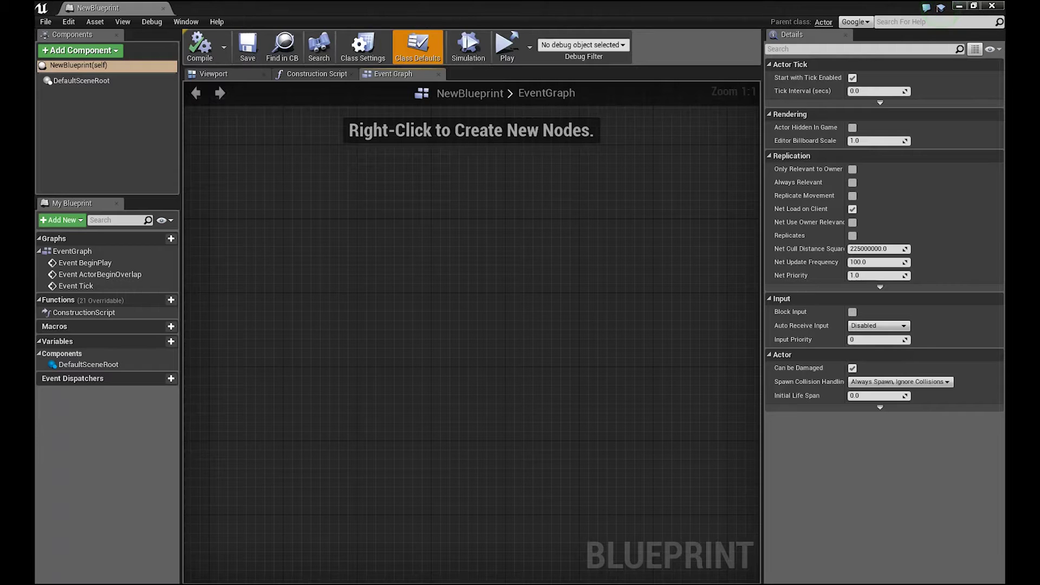
Step: Bring up the All Actions for this Blueprint menu on the empty Event Graph
right_click(474, 259)
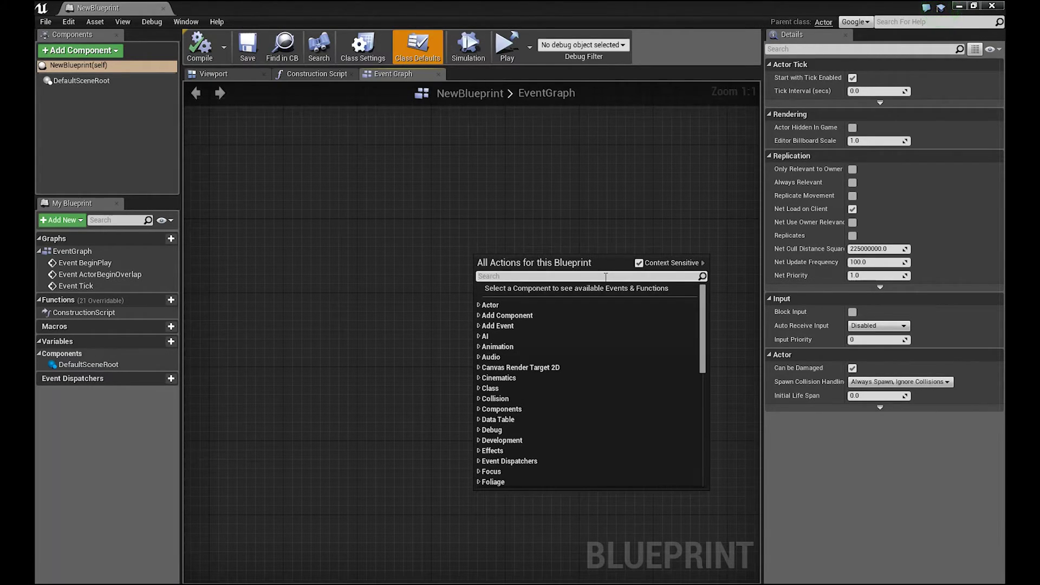
Step: Place a Print String node found by searching 'Print str', then select it
type("P")
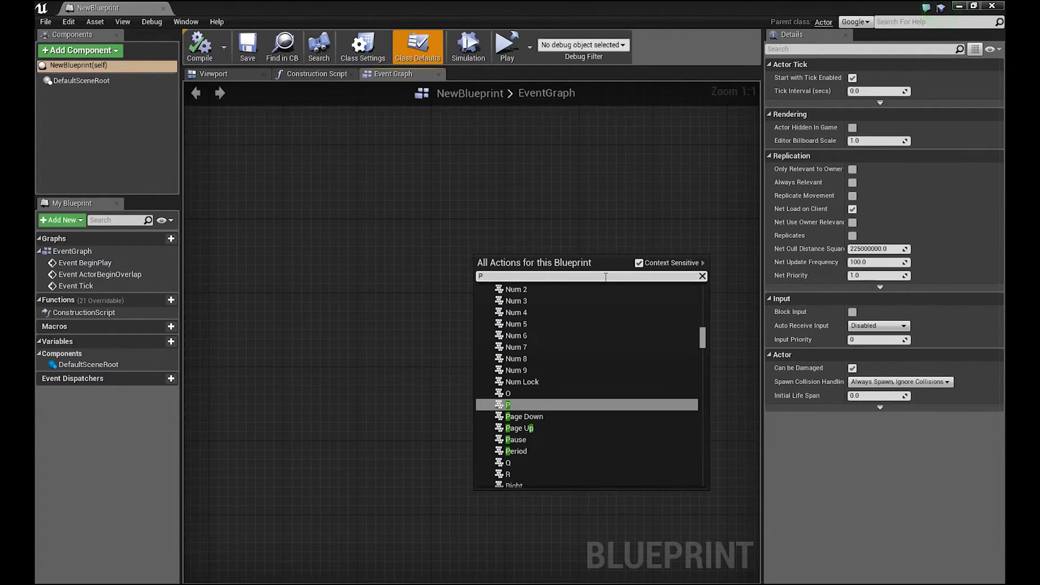
type("rint")
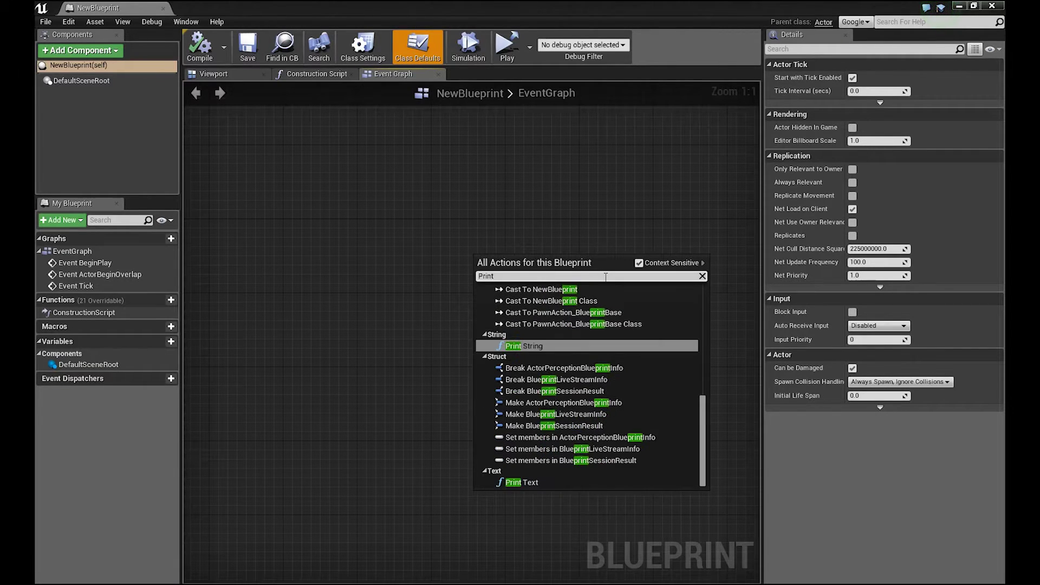
type(" str")
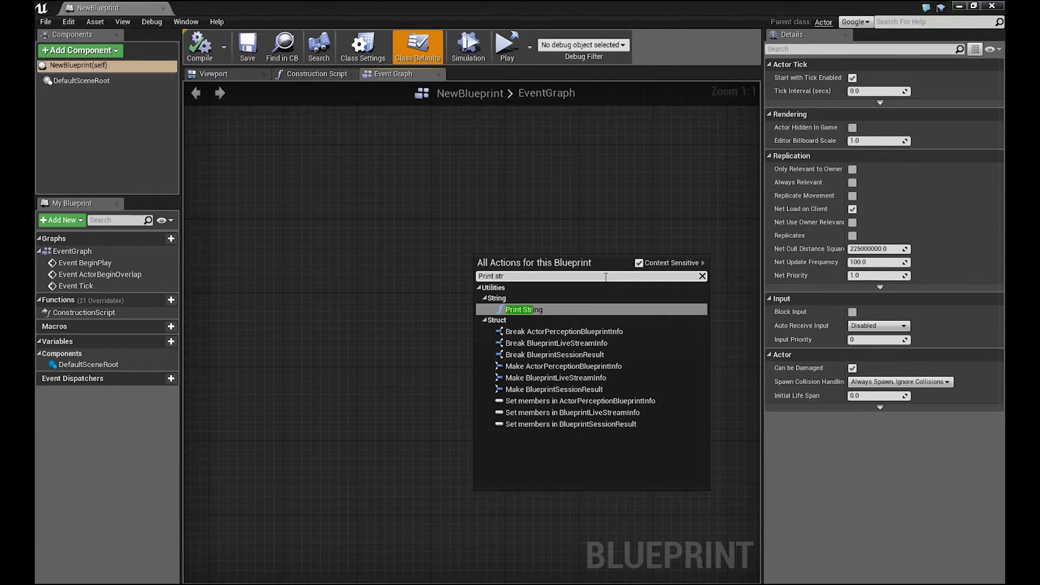
key("Return")
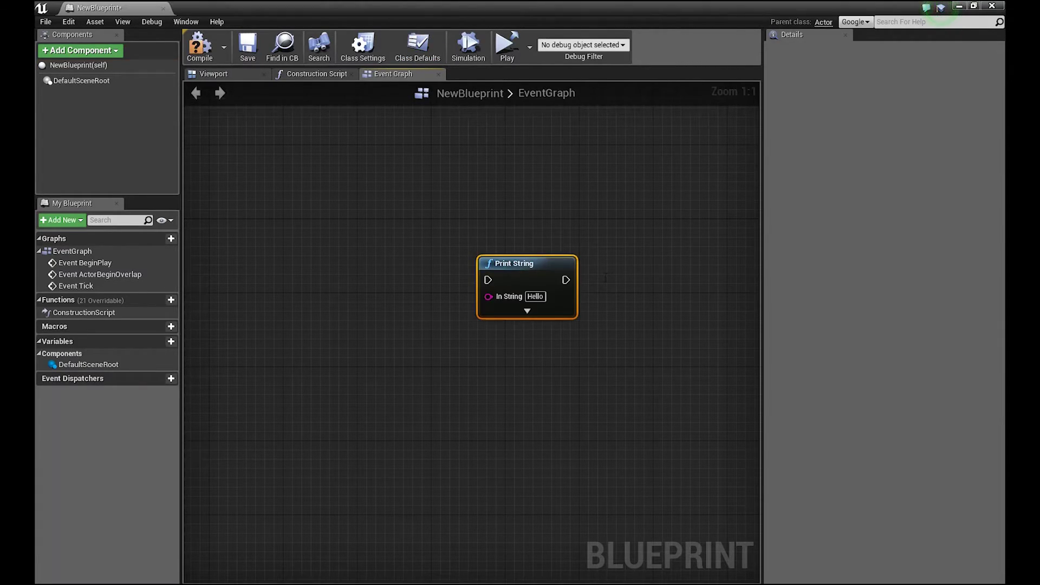
left_click(614, 340)
left_click_drag(599, 360, 450, 225)
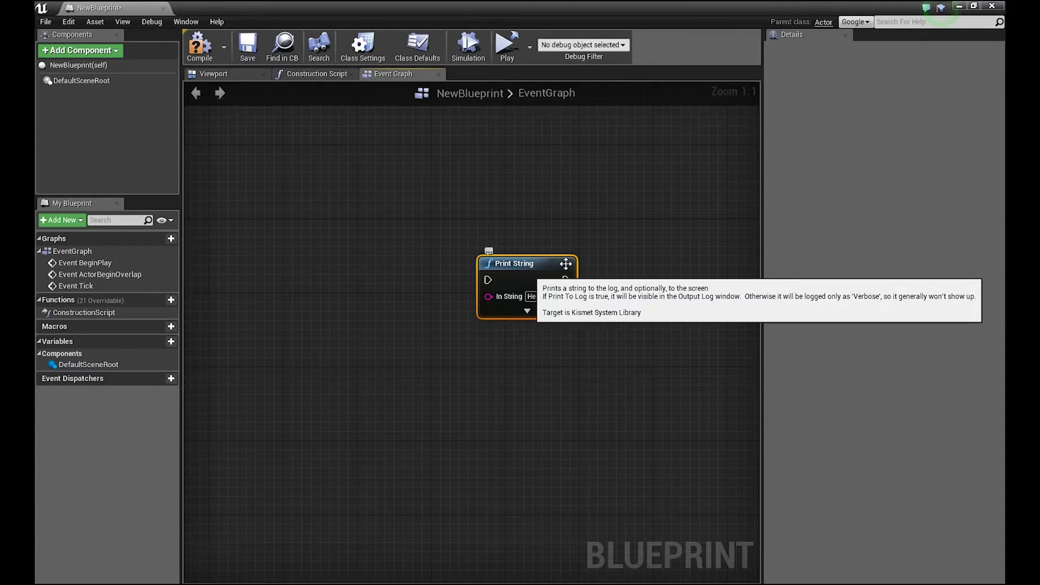
Step: Move the Print String node up and to the left, dismissing an unused actions list
left_click(504, 227)
mouse_move(472, 246)
left_mouse_down()
mouse_move(403, 190)
mouse_move(357, 228)
left_mouse_up()
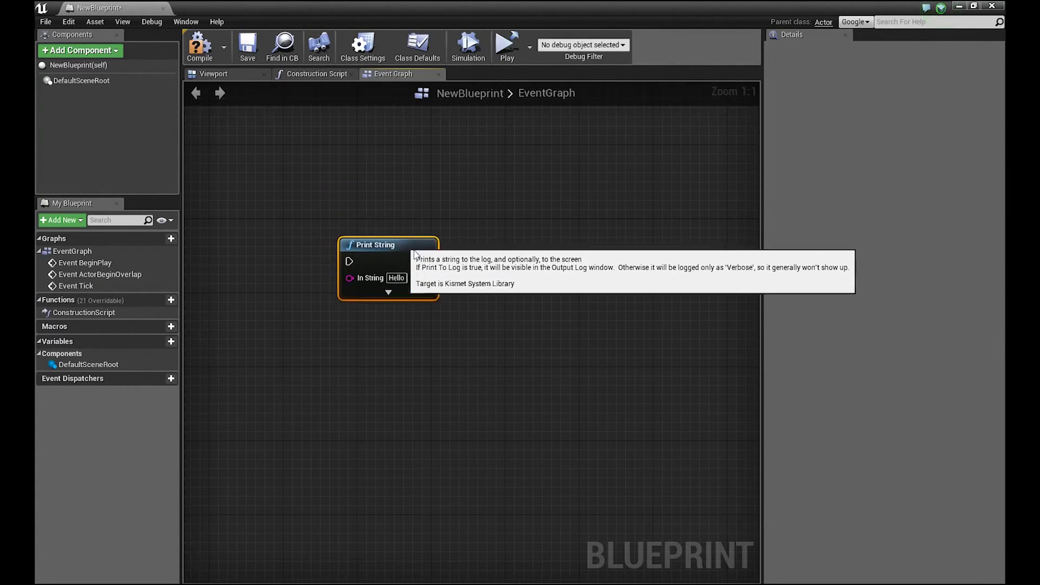
right_click(568, 291)
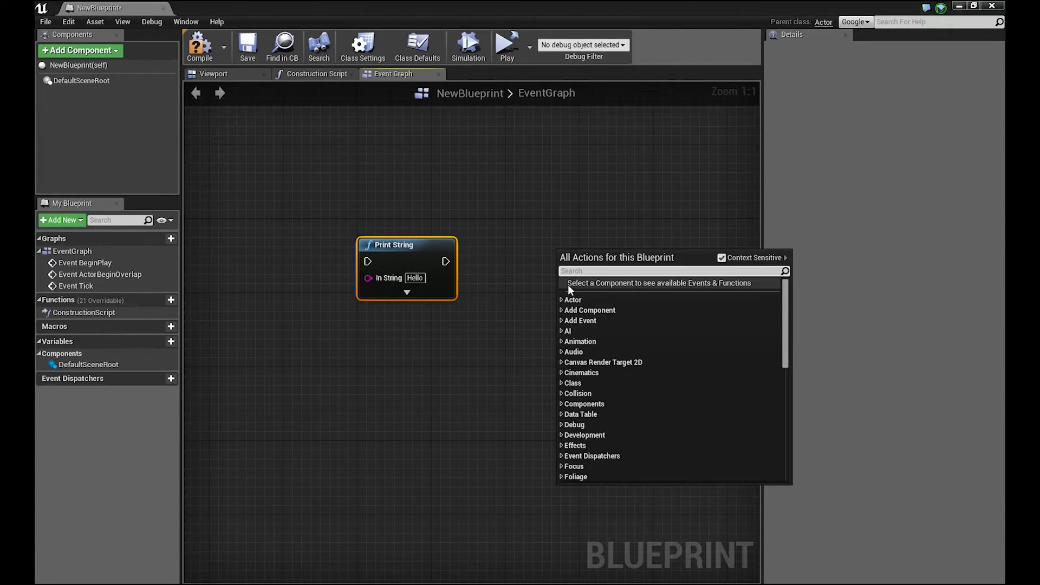
type("component")
key("Escape")
Step: Duplicate the Print String node to its right and wire the first exec output into it
key("ctrl+c")
key("ctrl+v")
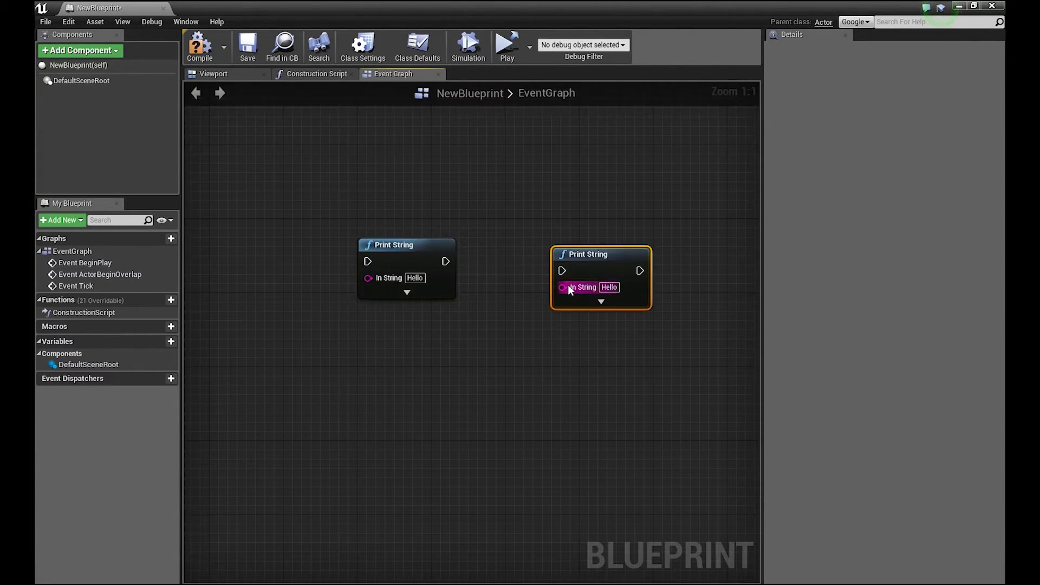
left_click_drag(573, 258, 537, 259)
left_click_drag(445, 261, 525, 261)
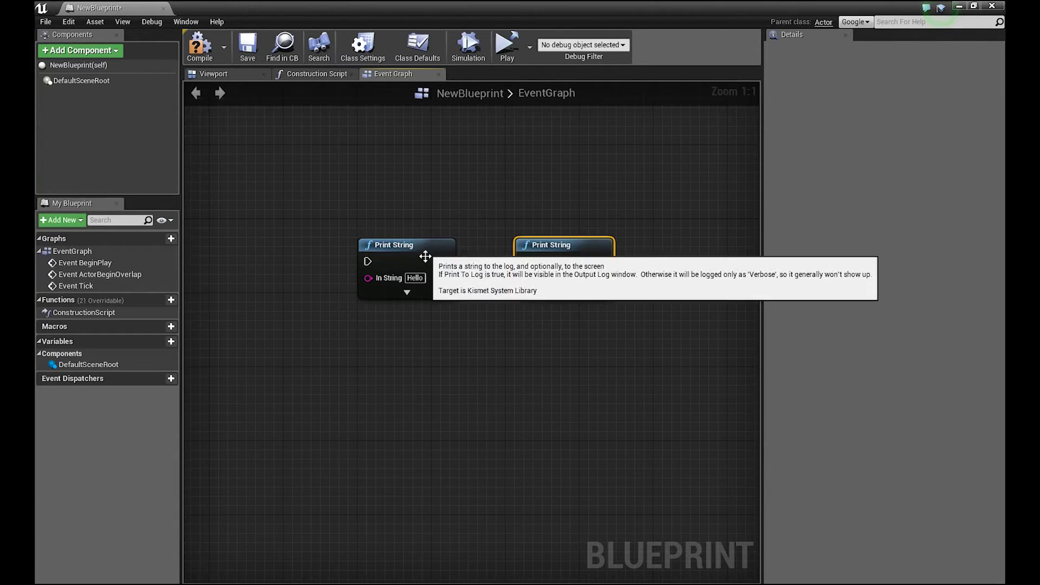
Step: Nudge the first Print String node further left, keeping its wire, then select the second
left_click(453, 279)
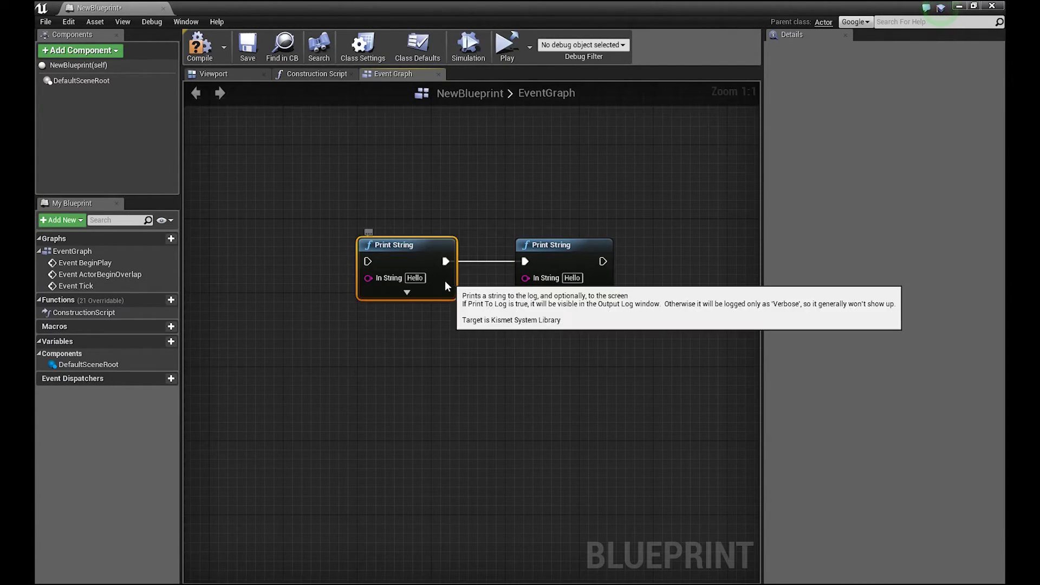
left_click_drag(445, 280, 437, 279)
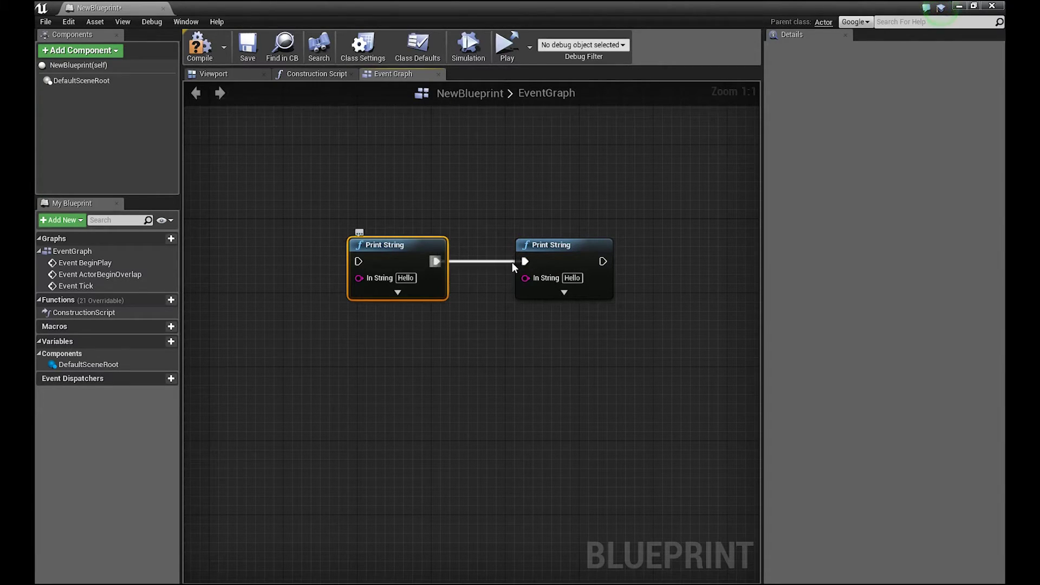
left_click_drag(525, 278, 385, 280)
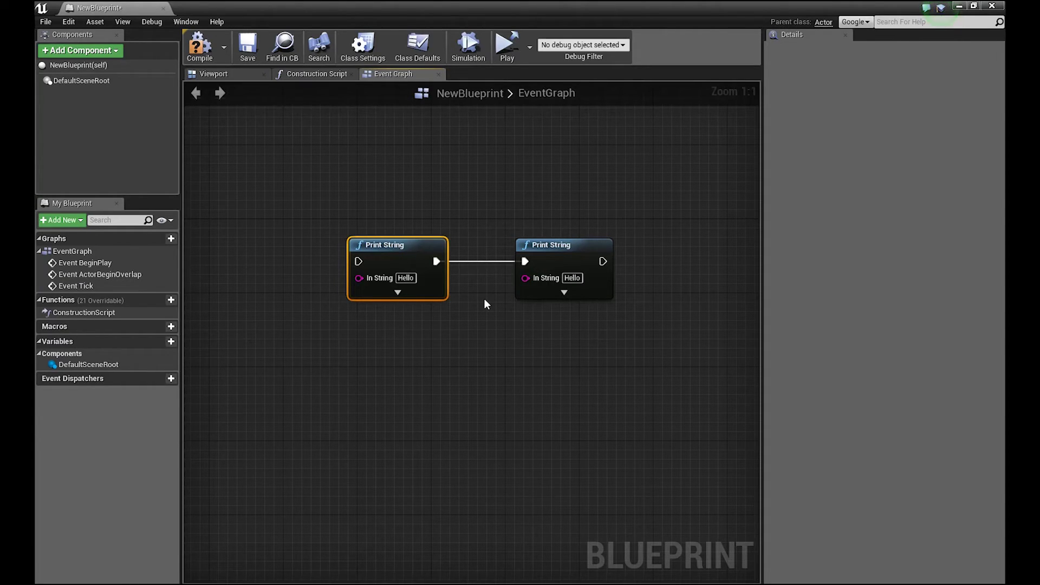
left_click_drag(428, 249, 418, 250)
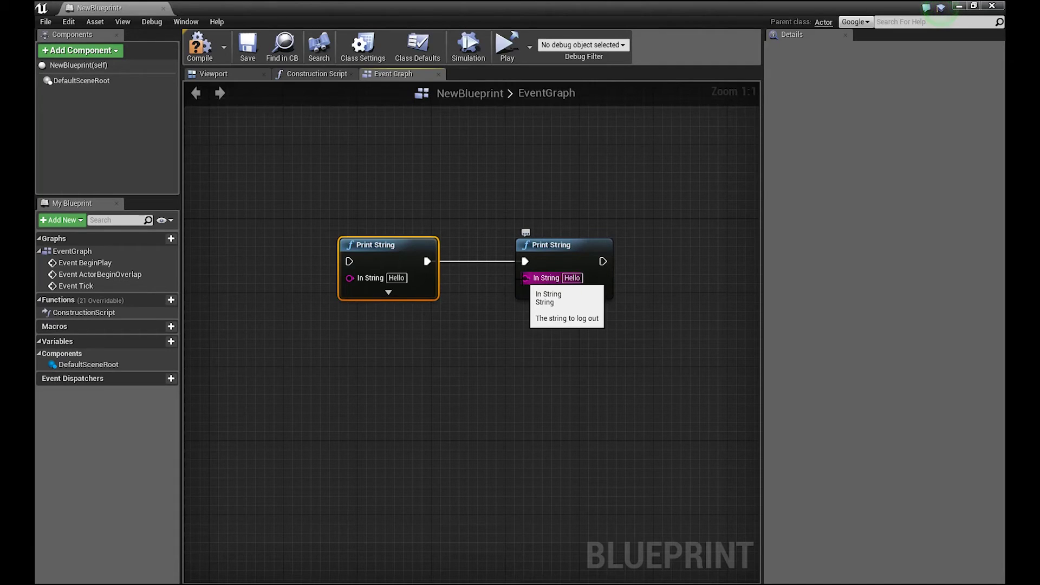
left_click(566, 259)
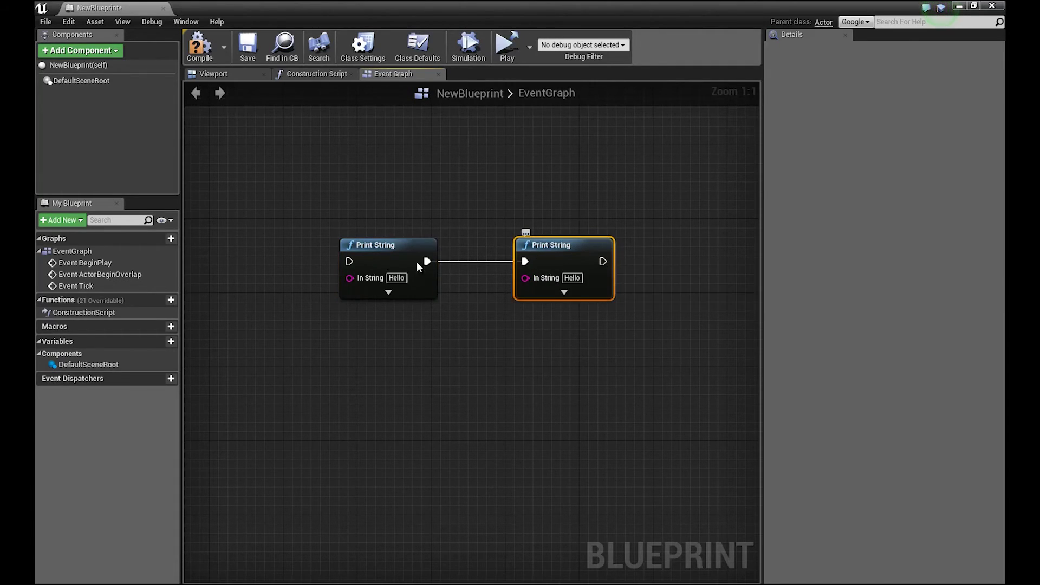